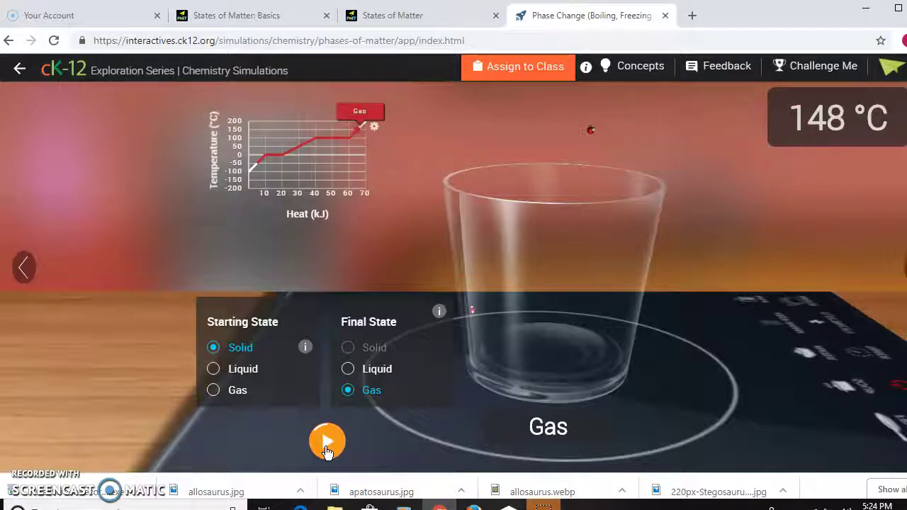
Step: Toggle the states, leaving Solid as the starting state and Gas as the final state for -50 °C ice
{"action": "left_click", "coordinate": [211, 369]}
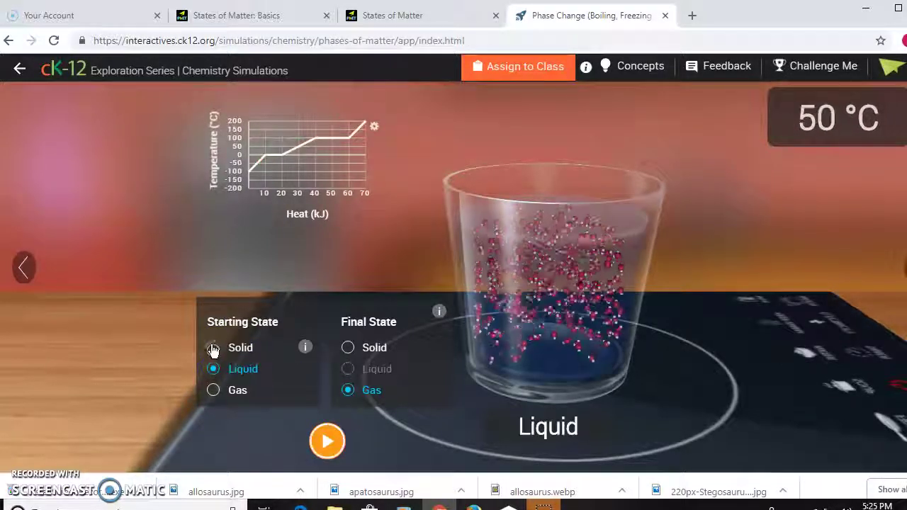
{"action": "left_click", "coordinate": [213, 348]}
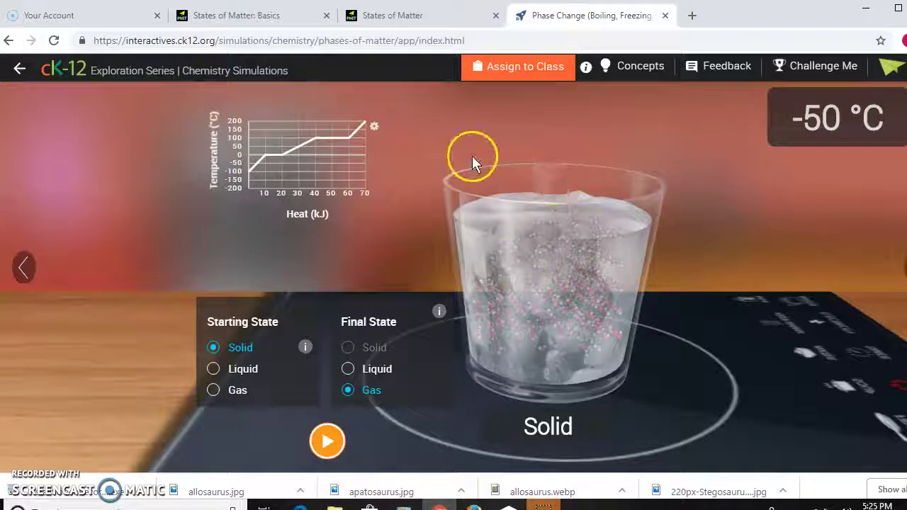
{"action": "left_click", "coordinate": [348, 369]}
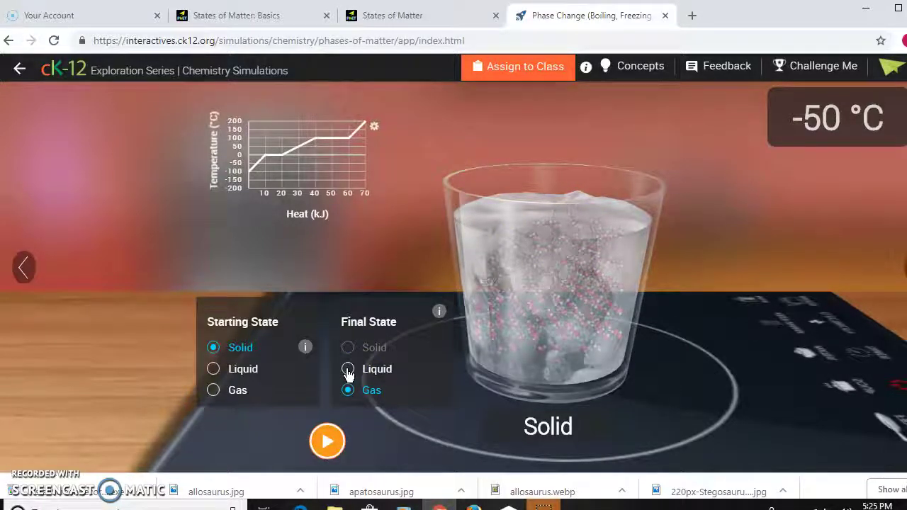
{"action": "left_click", "coordinate": [347, 370]}
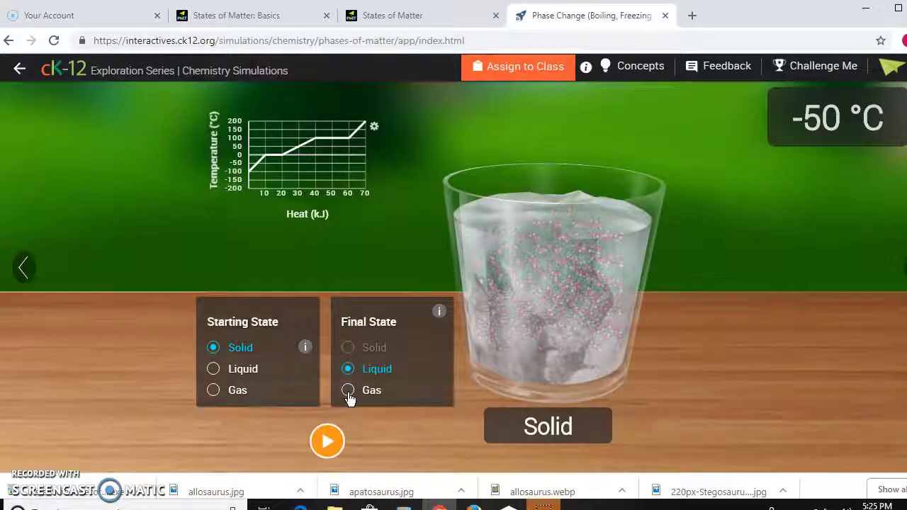
{"action": "left_click", "coordinate": [347, 390]}
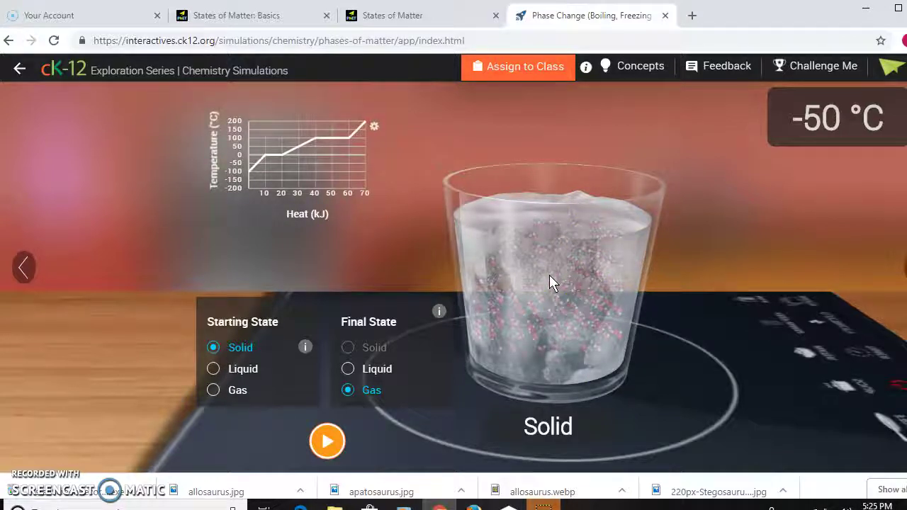
Step: Start heating the ice and let it melt, then vaporize at 100 °C
{"action": "left_click", "coordinate": [330, 444]}
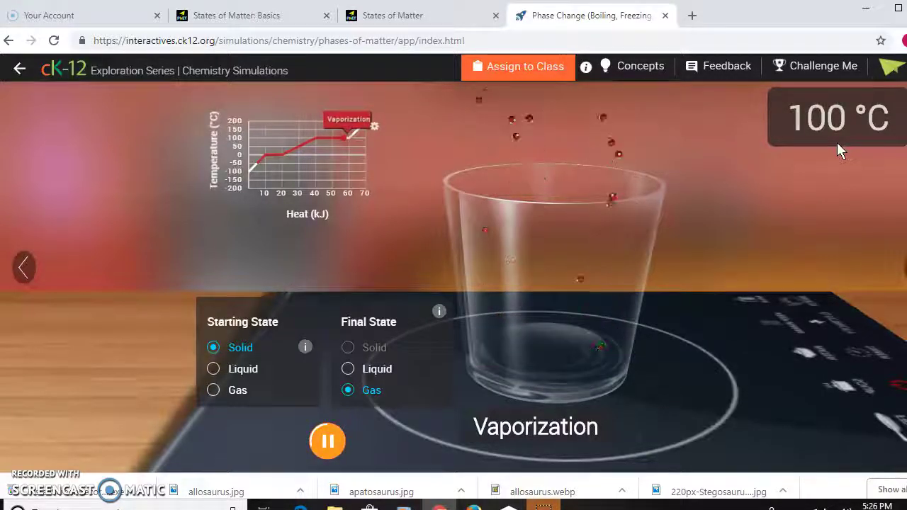
Step: Let heating continue into the Gas stage and pause it at 112 °C
{"action": "left_click", "coordinate": [819, 149]}
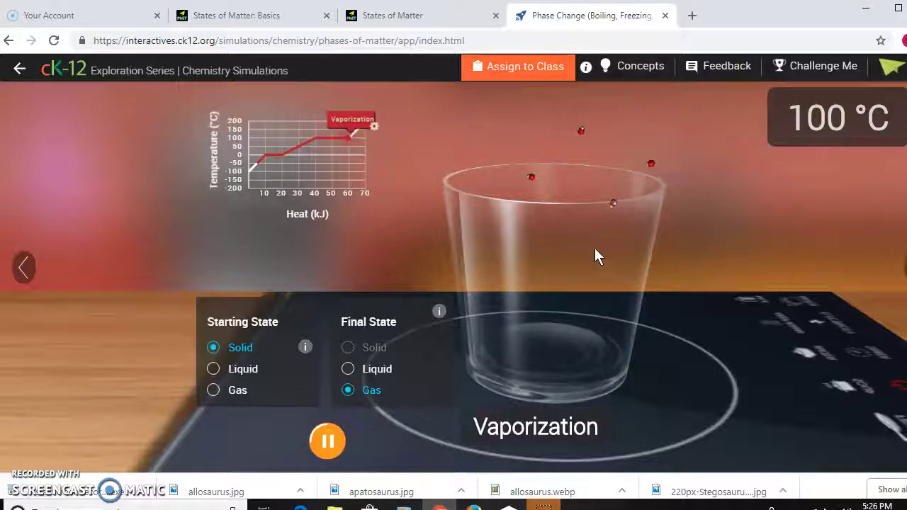
{"action": "left_click", "coordinate": [456, 270]}
{"action": "left_click", "coordinate": [483, 362]}
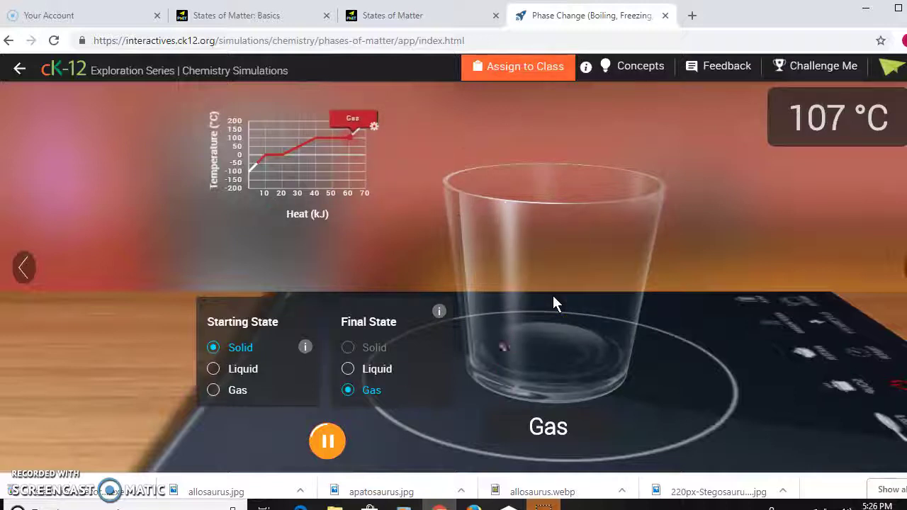
{"action": "left_click", "coordinate": [327, 440]}
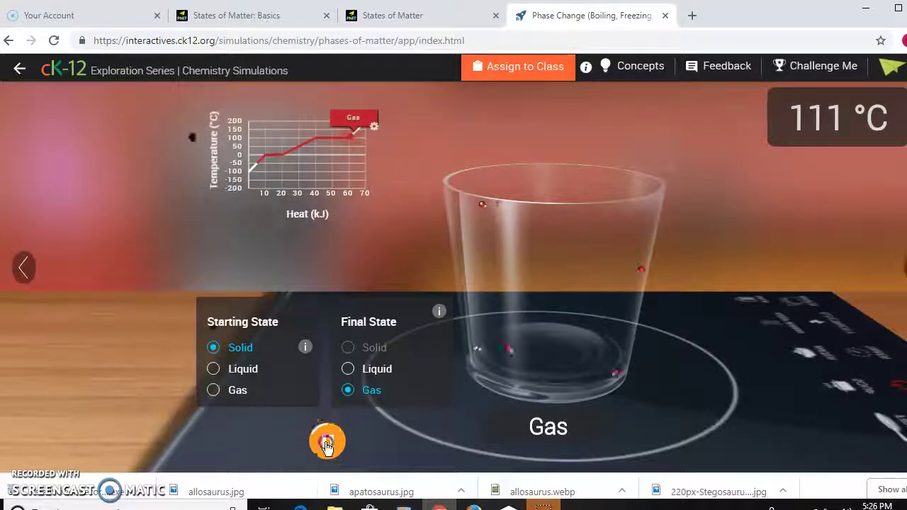
{"action": "left_click", "coordinate": [326, 442]}
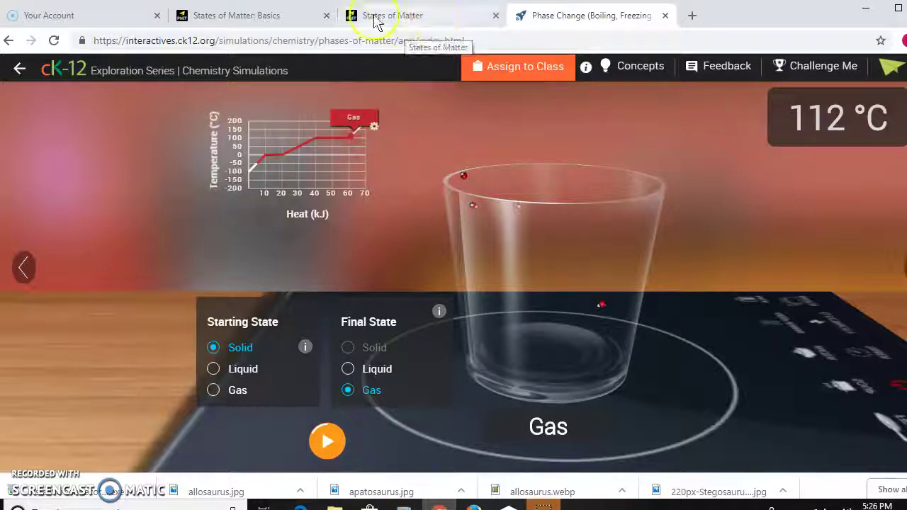
Step: Switch to States of Matter: Basics, reset it, and fill the container with Water
{"action": "left_click", "coordinate": [260, 27]}
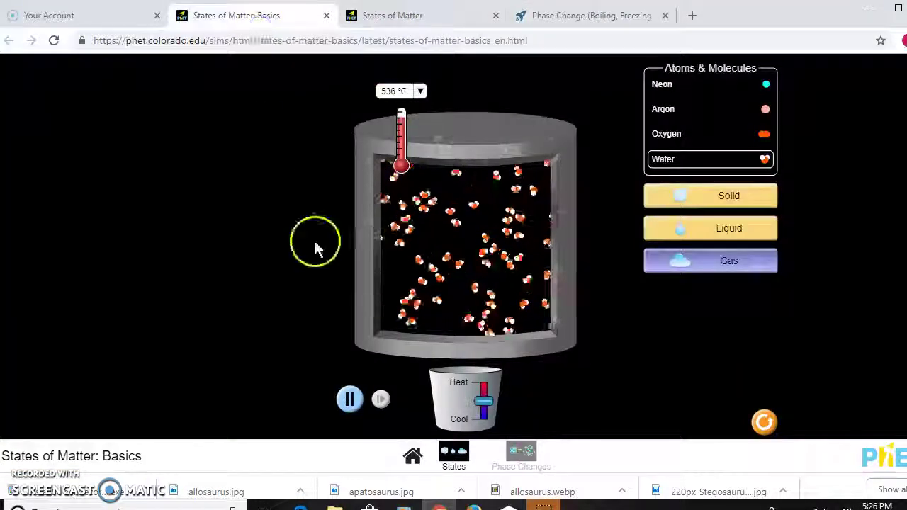
{"action": "left_click", "coordinate": [764, 422]}
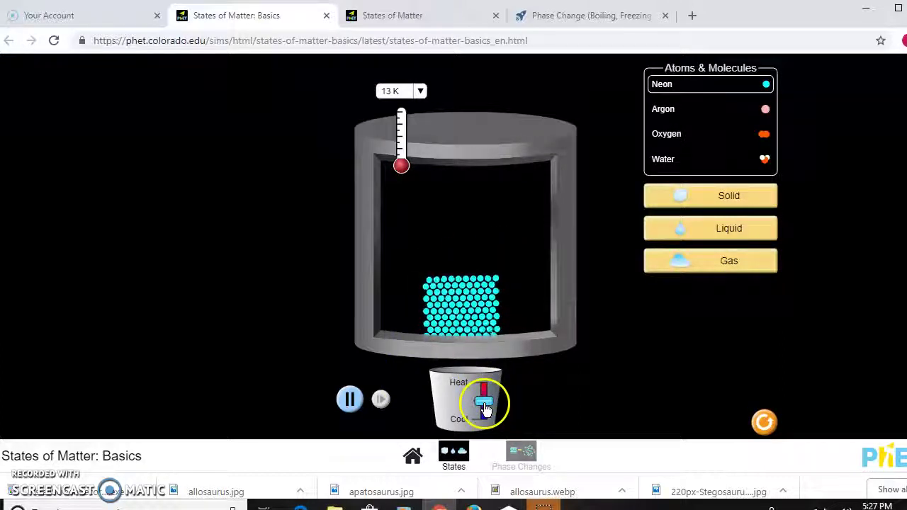
{"action": "left_click", "coordinate": [706, 170]}
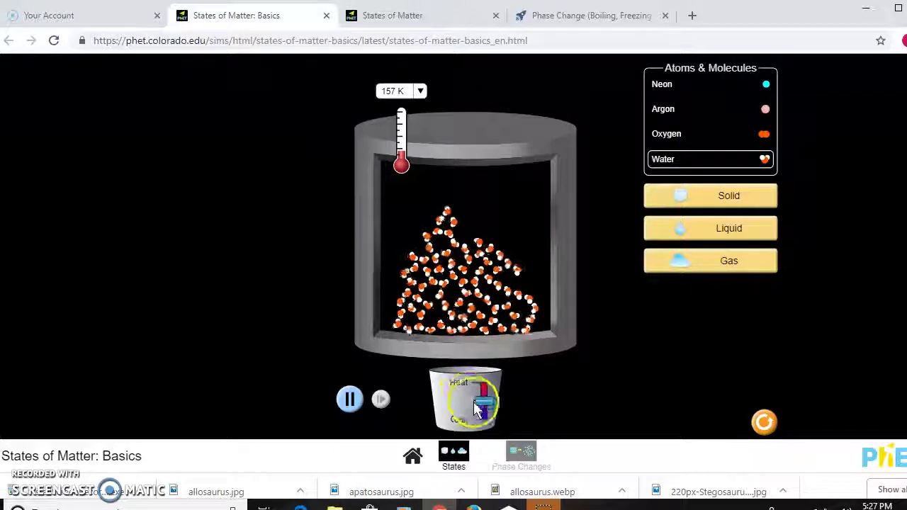
Step: Cool the water down to 3 K so the molecules pack into a solid
{"action": "left_click", "coordinate": [419, 90]}
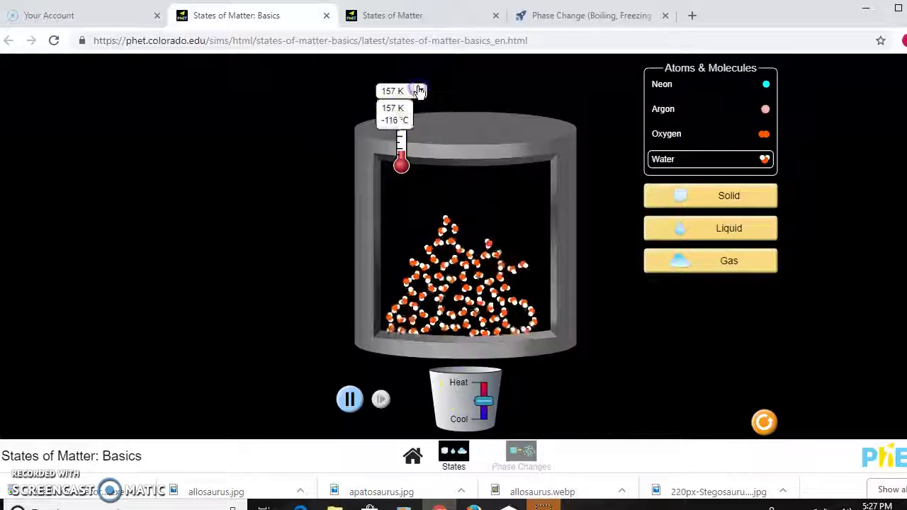
{"action": "left_click", "coordinate": [461, 110]}
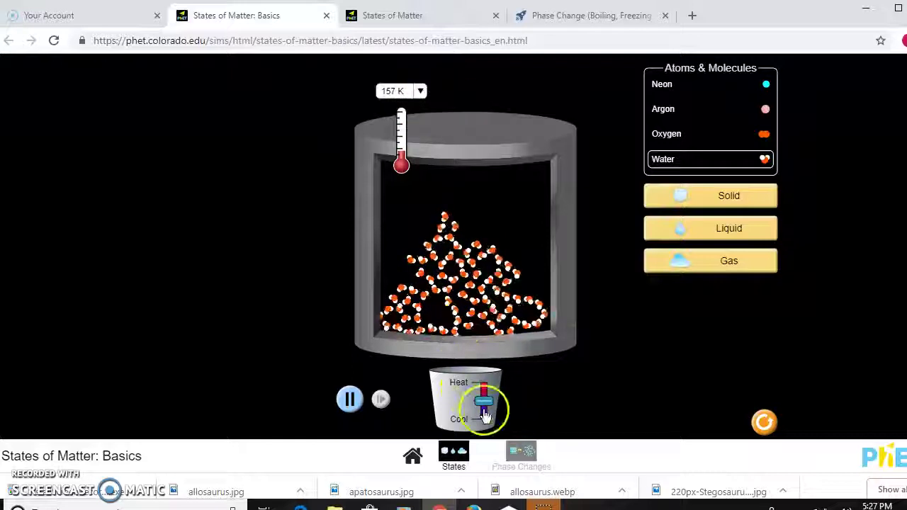
{"action": "left_click_drag", "start_coordinate": [483, 401], "coordinate": [481, 425]}
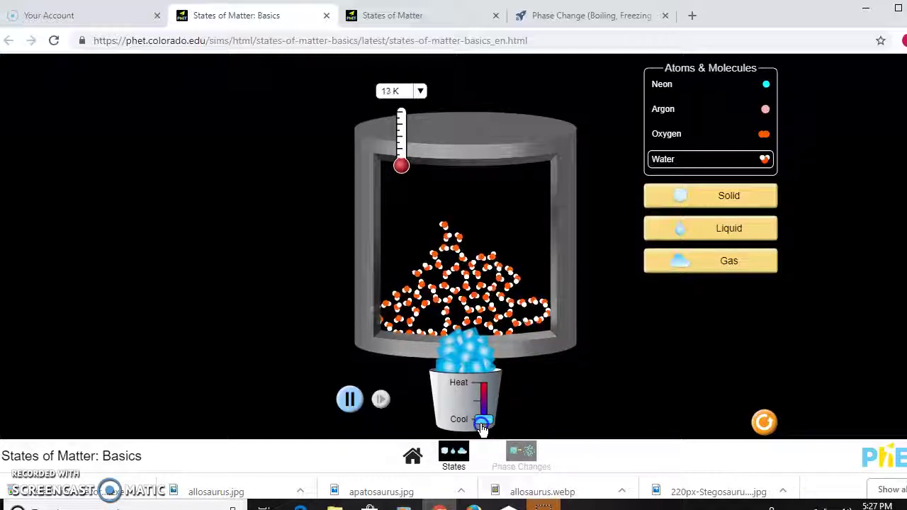
{"action": "left_click_drag", "start_coordinate": [482, 425], "coordinate": [481, 429]}
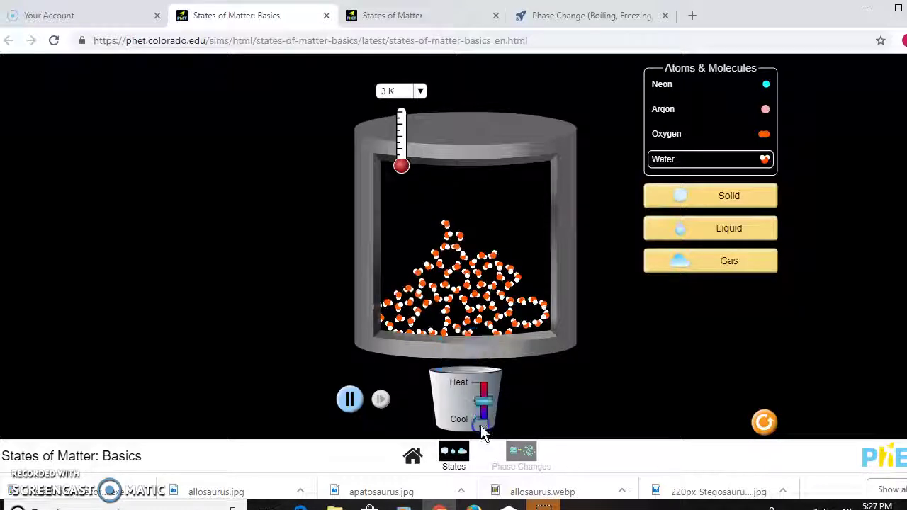
Step: Make the water liquid and show its temperature in °C, reading 55 °C
{"action": "left_click", "coordinate": [712, 228]}
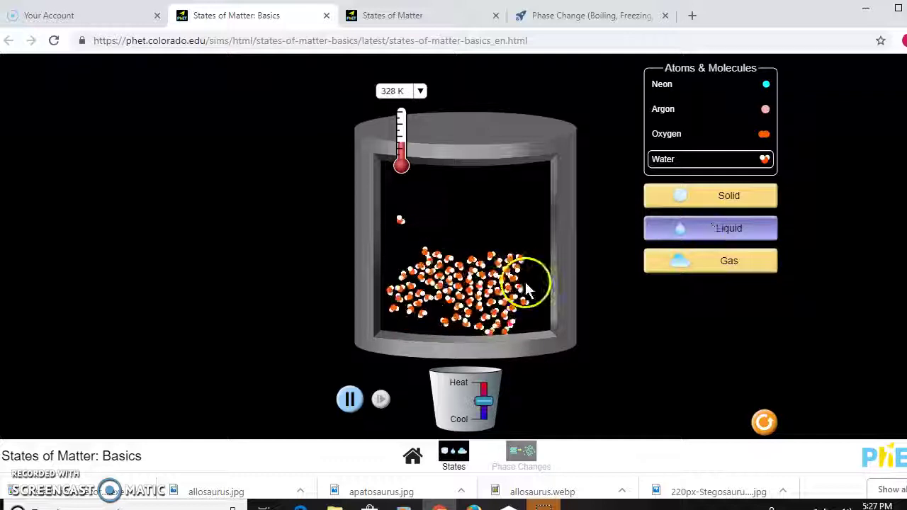
{"action": "left_click", "coordinate": [420, 91]}
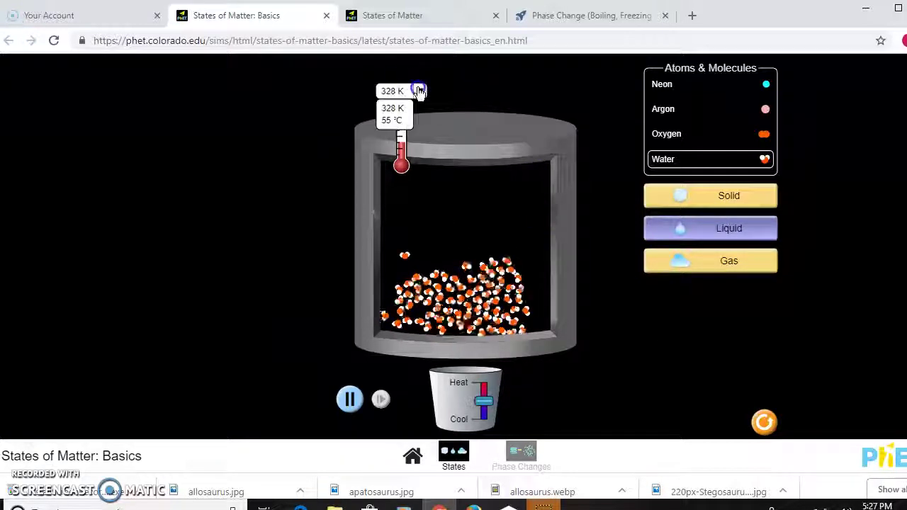
{"action": "left_click", "coordinate": [396, 118]}
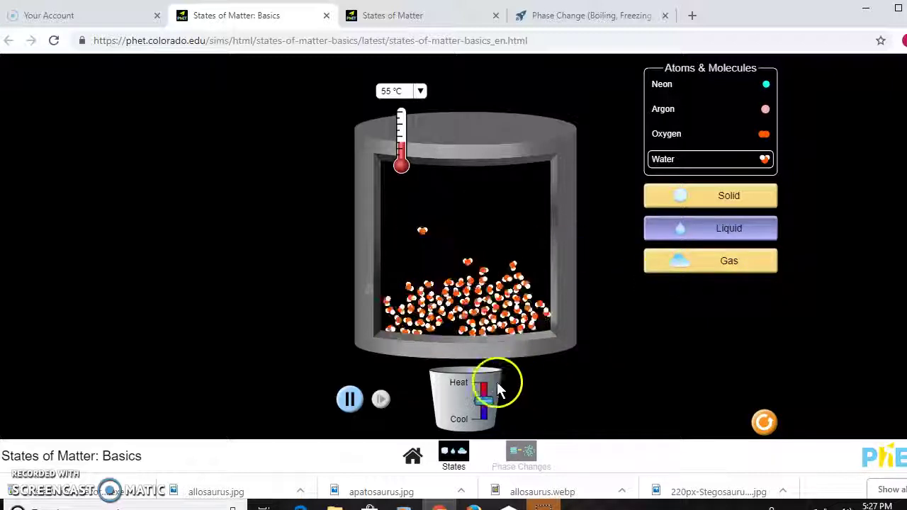
Step: Heat the water and switch it to Gas, reaching 536 °C
{"action": "left_click_drag", "start_coordinate": [483, 401], "coordinate": [484, 402]}
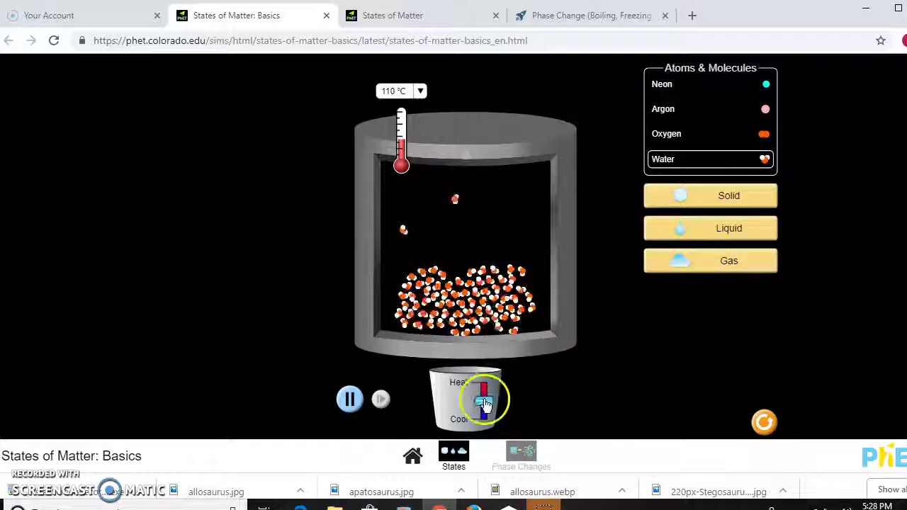
{"action": "left_click_drag", "start_coordinate": [484, 402], "coordinate": [484, 383]}
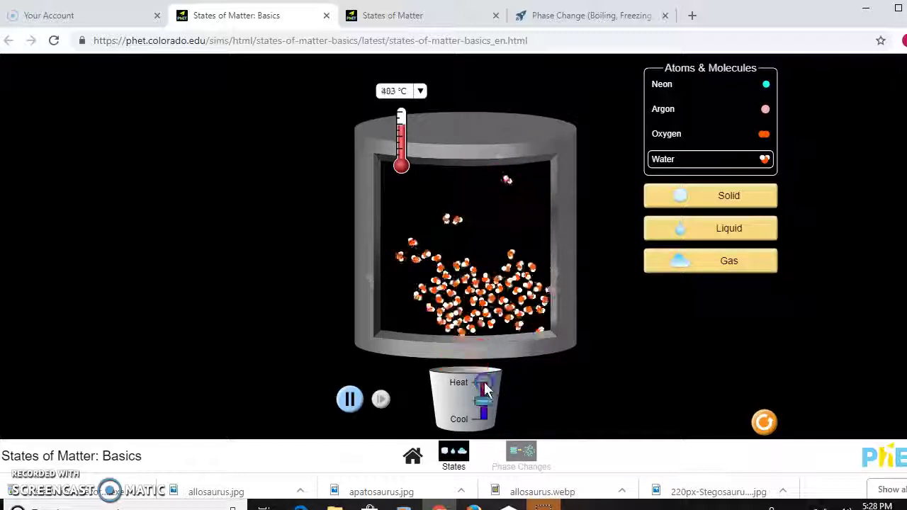
{"action": "left_click", "coordinate": [725, 259]}
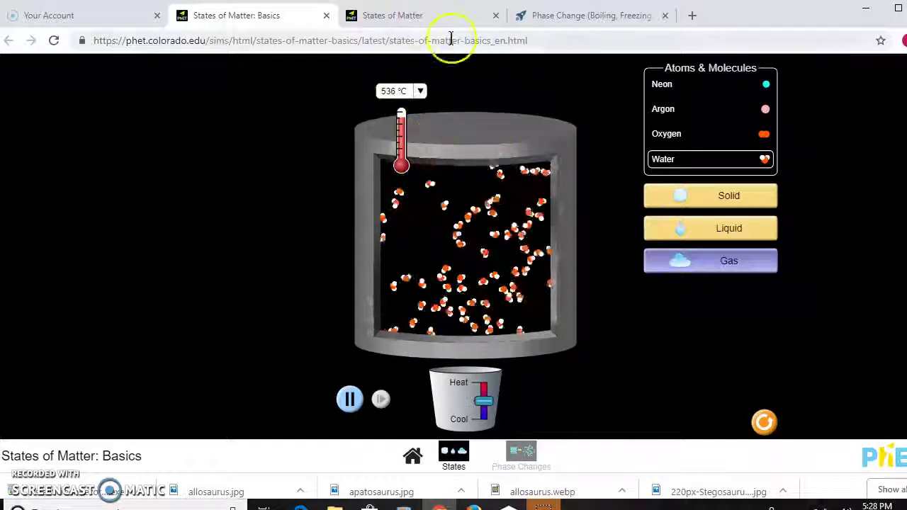
Step: Switch to States of Matter, reset to neon, and pump more neon atoms in
{"action": "left_click", "coordinate": [407, 14]}
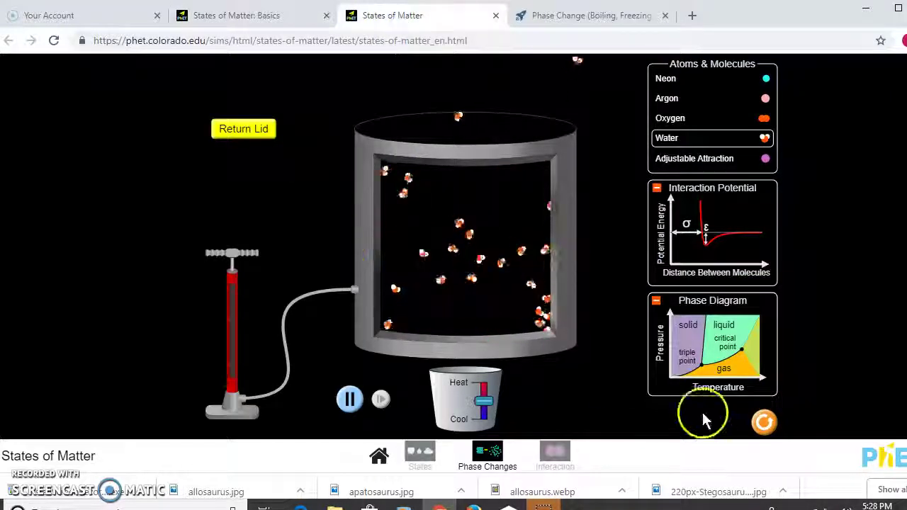
{"action": "left_click", "coordinate": [763, 422]}
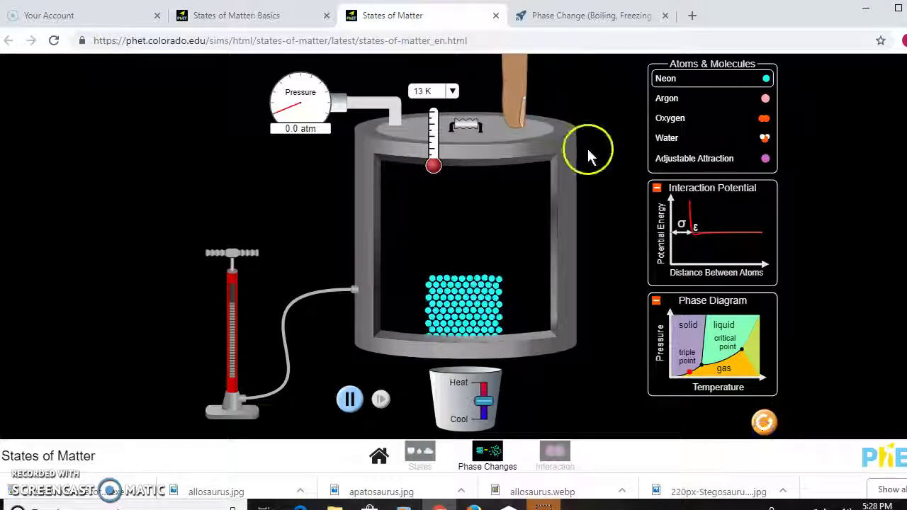
{"action": "left_click_drag", "start_coordinate": [244, 255], "coordinate": [262, 284]}
{"action": "left_click_drag", "start_coordinate": [265, 236], "coordinate": [216, 335]}
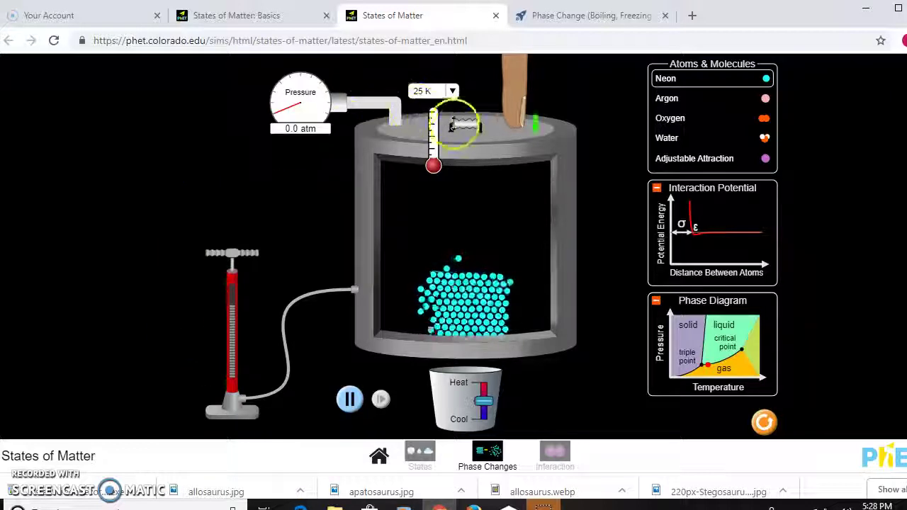
Step: Push the lid down to compress the neon, then raise it to release pressure
{"action": "left_click_drag", "start_coordinate": [464, 129], "coordinate": [469, 204]}
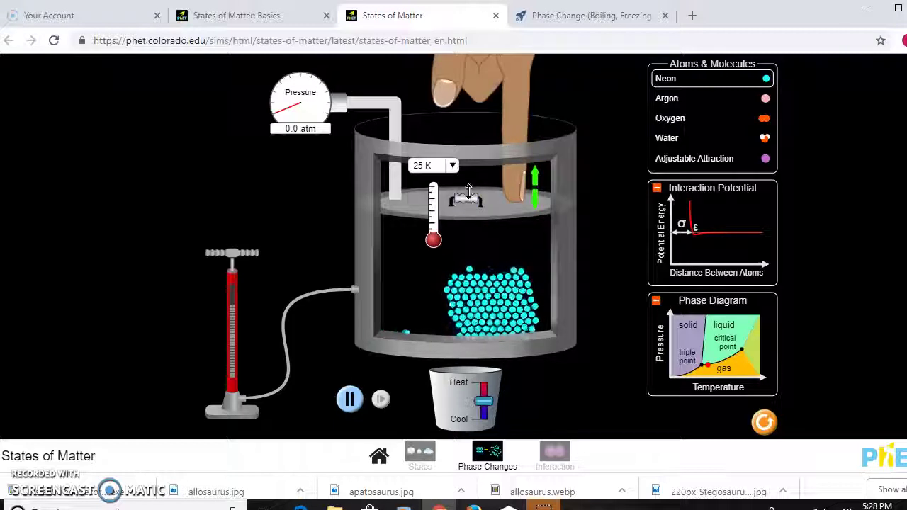
{"action": "left_click_drag", "start_coordinate": [469, 197], "coordinate": [468, 254]}
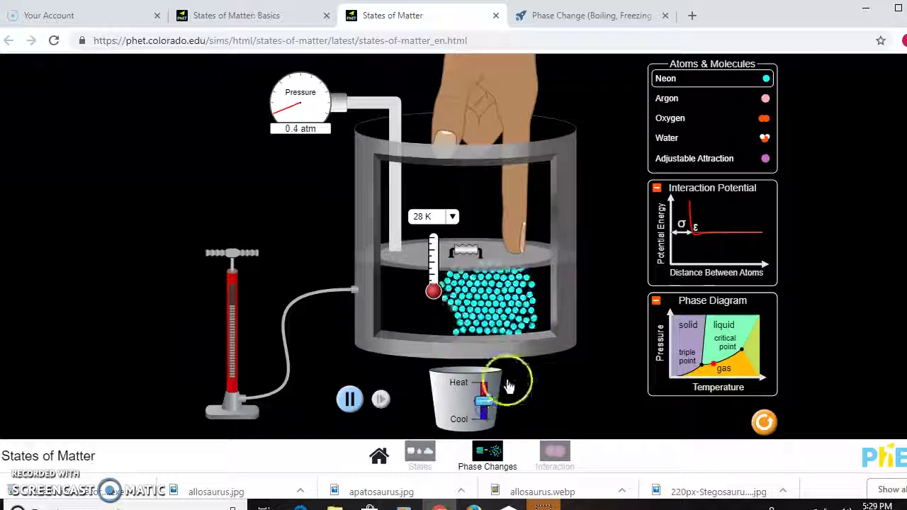
{"action": "left_click_drag", "start_coordinate": [464, 249], "coordinate": [468, 156]}
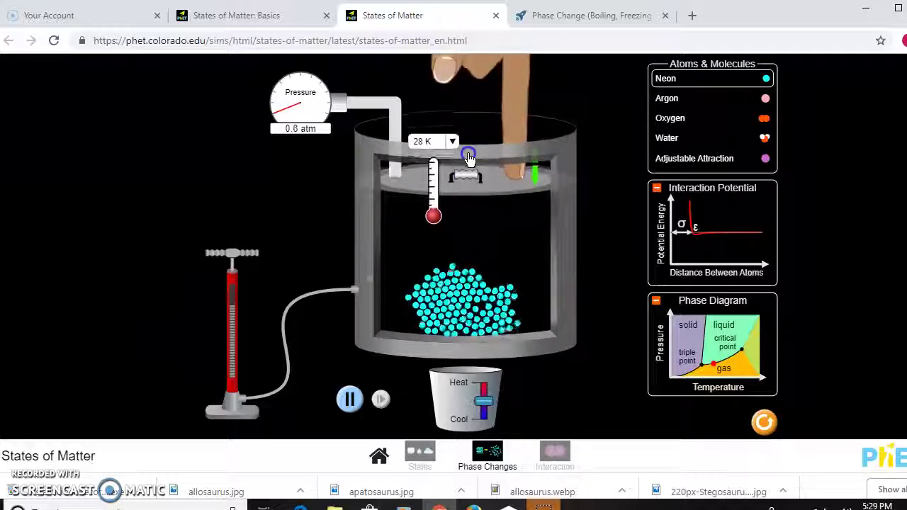